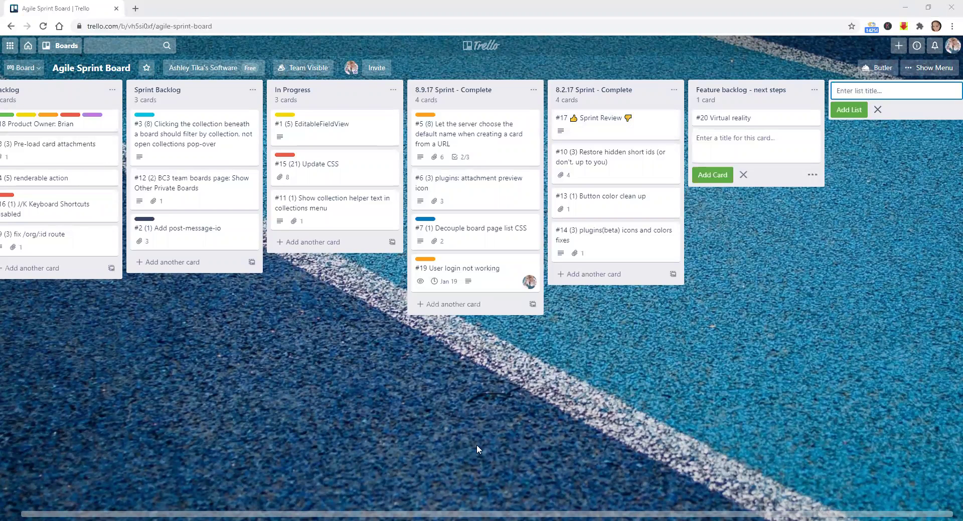
Show and dismiss the board view options twice, staying in Board view.
{"action": "left_click_drag", "start_coordinate": [393, 471], "coordinate": [411, 472]}
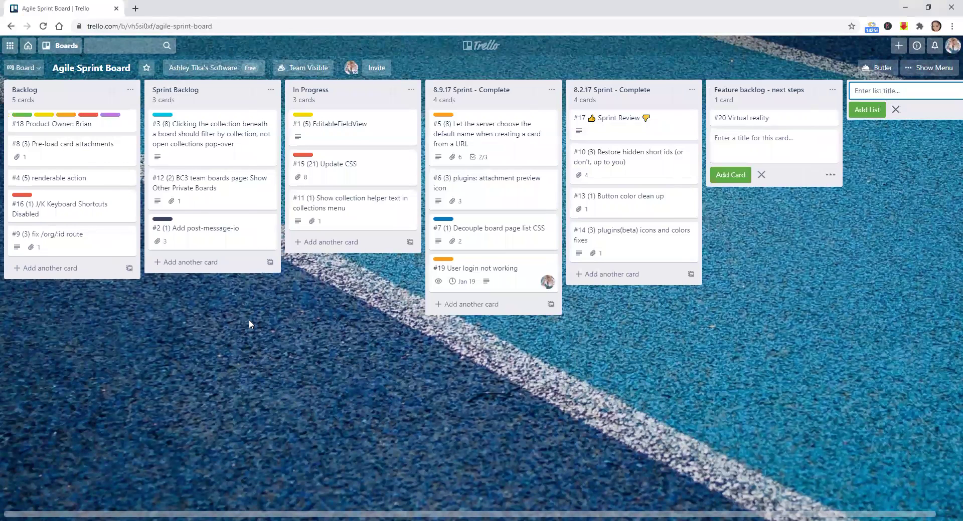
{"action": "left_click", "coordinate": [25, 68]}
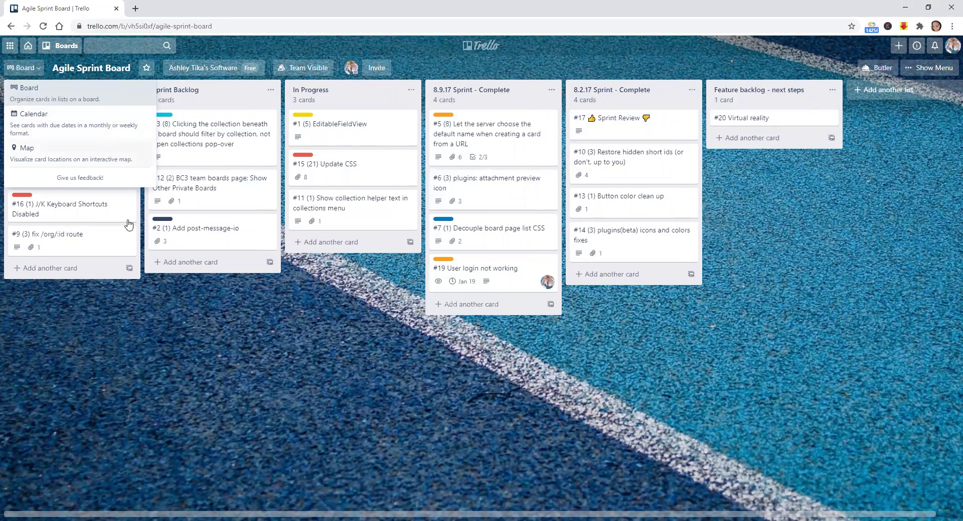
{"action": "left_click", "coordinate": [137, 351]}
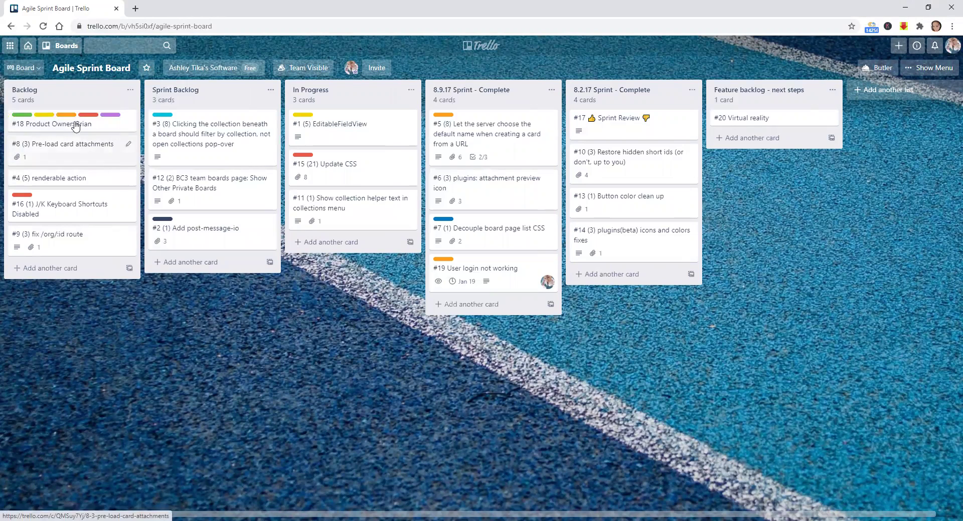
{"action": "left_click", "coordinate": [34, 69]}
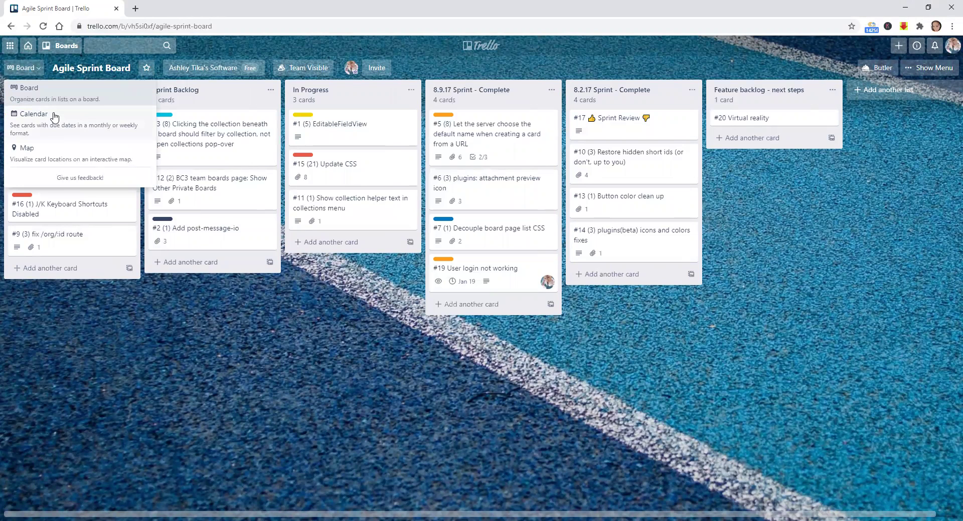
{"action": "left_click", "coordinate": [174, 353]}
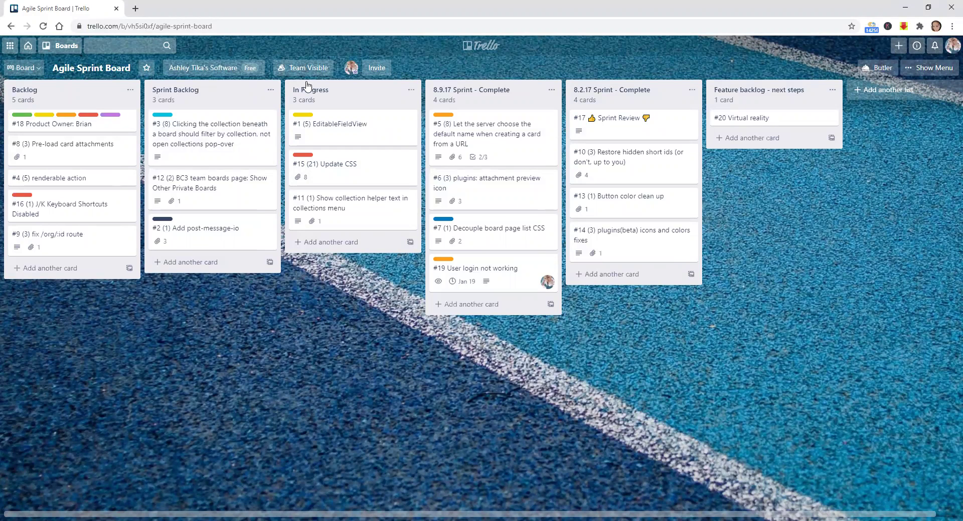
Add the card 'User login not working' to the bottom of Backlog and open card #21.
{"action": "left_click", "coordinate": [60, 269]}
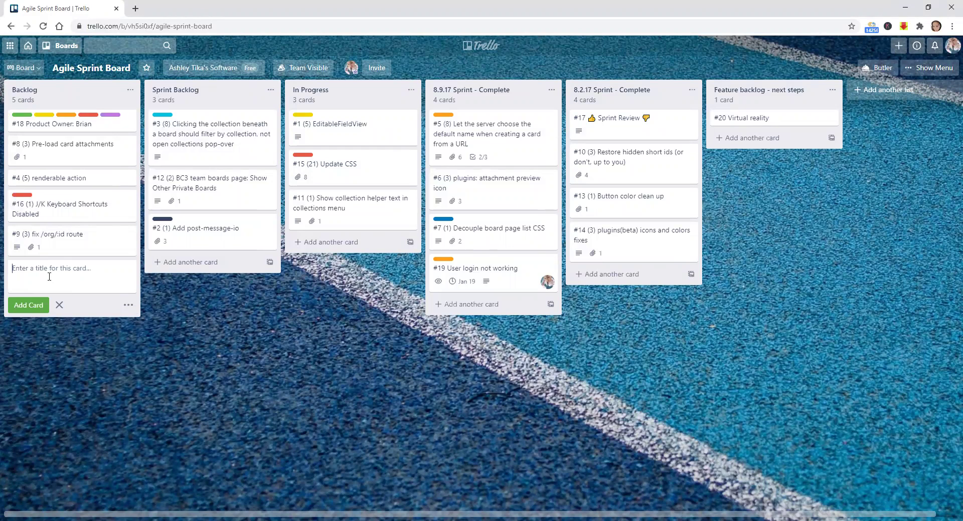
{"action": "type", "text": "User lo"}
{"action": "key", "text": "BackSpace"}
{"action": "key", "text": "BackSpace"}
{"action": "key", "text": "BackSpace"}
{"action": "key", "text": "BackSpace"}
{"action": "type", "text": "r login not working"}
{"action": "key", "text": "Return"}
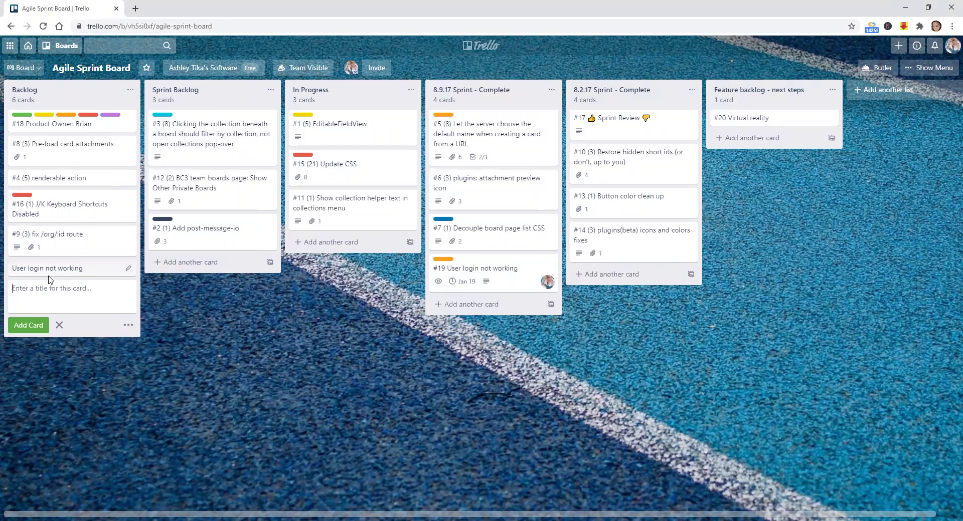
{"action": "left_click", "coordinate": [177, 296]}
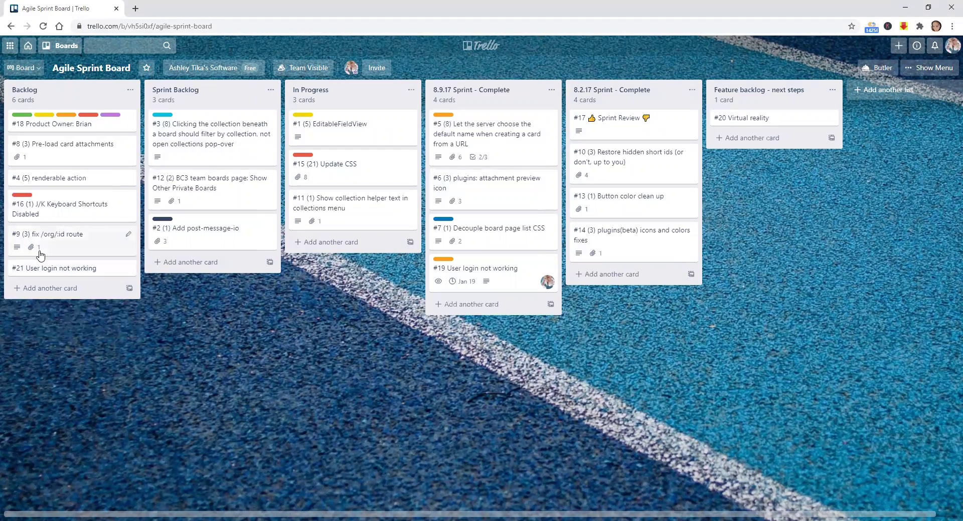
{"action": "left_click", "coordinate": [52, 270]}
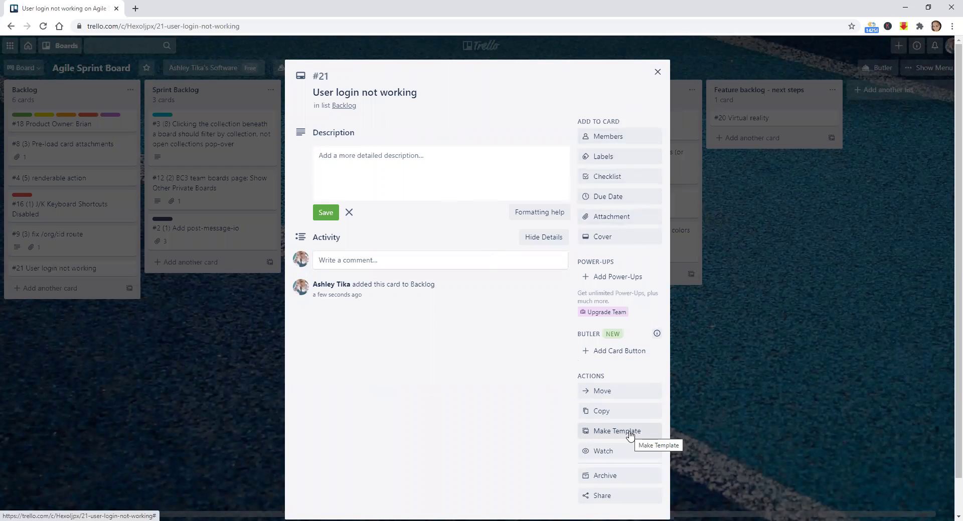
Enter 'User login not working' as card #21's description.
{"action": "left_click", "coordinate": [372, 158]}
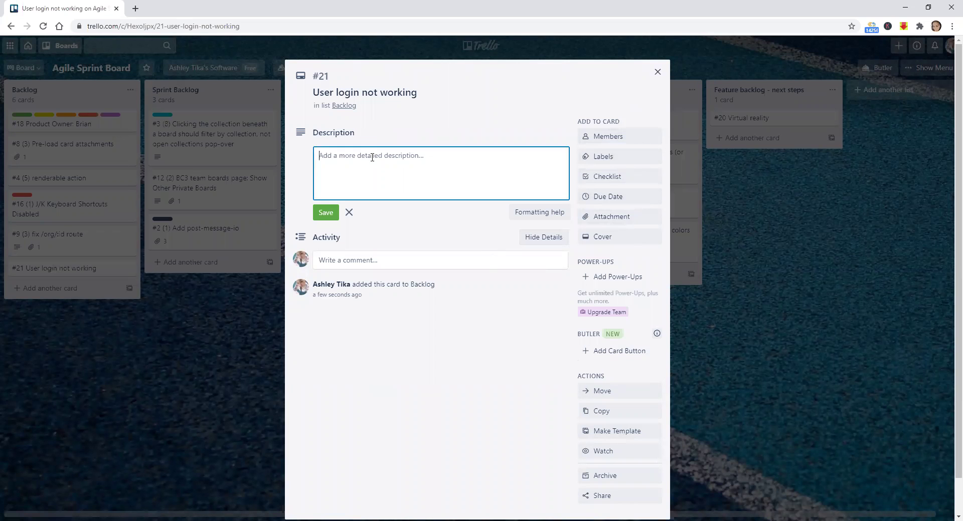
{"action": "type", "text": "User login not working"}
Save the description and tag the card with the Bugs label.
{"action": "left_click", "coordinate": [325, 212]}
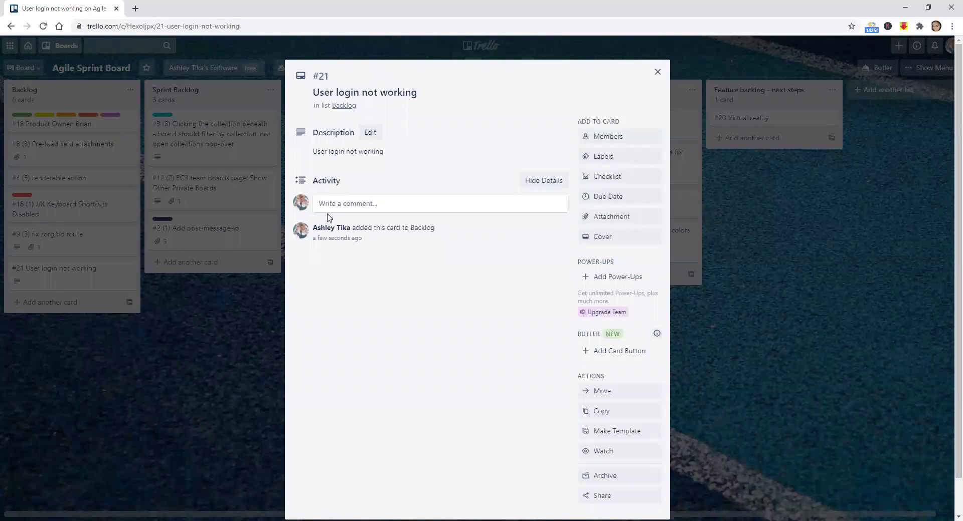
{"action": "left_click", "coordinate": [596, 156]}
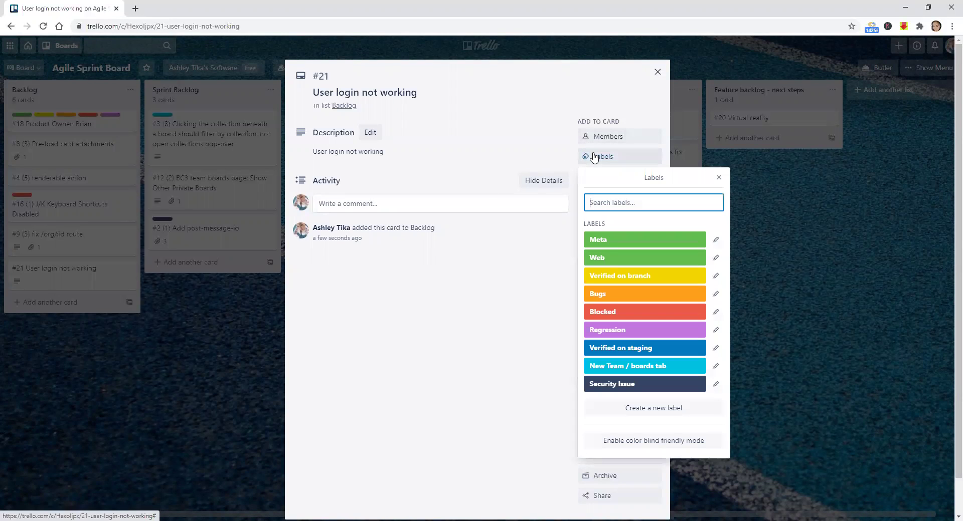
{"action": "left_click", "coordinate": [602, 295]}
{"action": "left_click", "coordinate": [440, 181]}
Change the Bugs label's colour to red.
{"action": "left_click", "coordinate": [326, 141]}
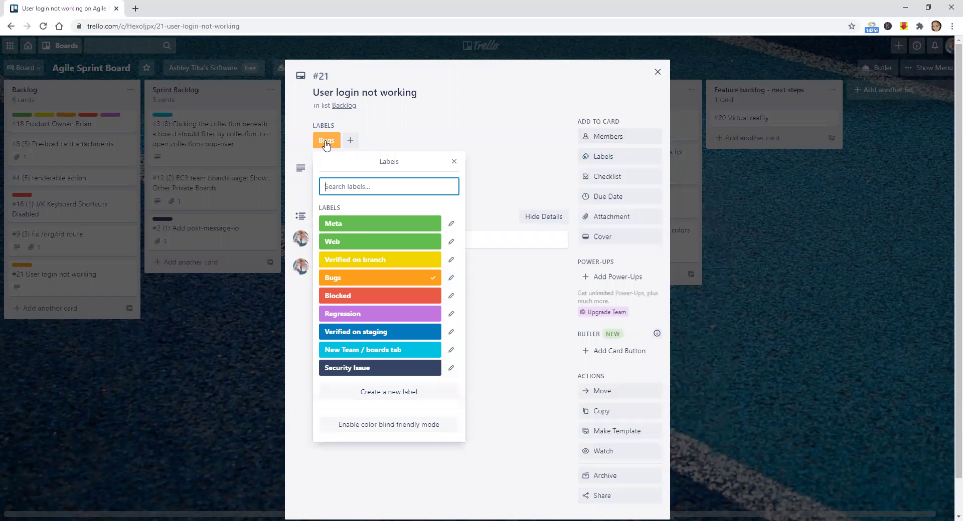
{"action": "left_click", "coordinate": [450, 279]}
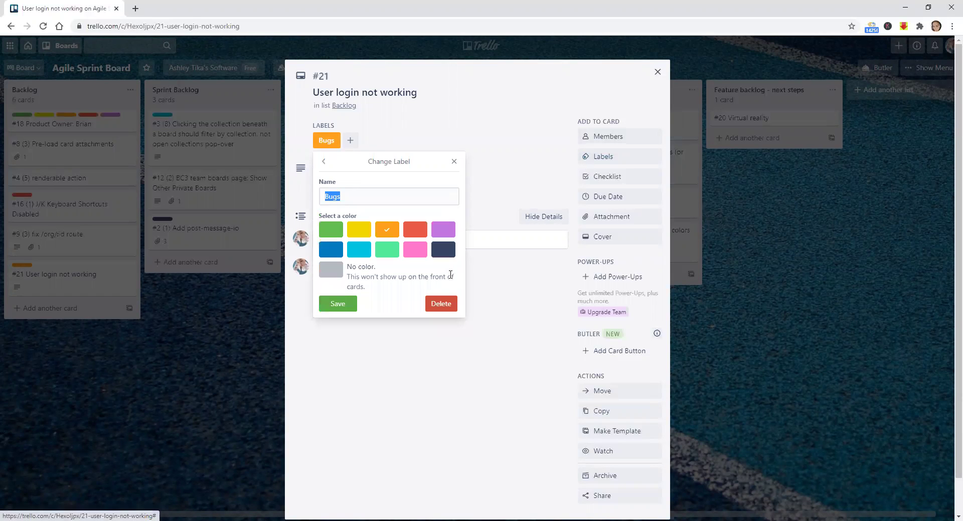
{"action": "left_click", "coordinate": [412, 233]}
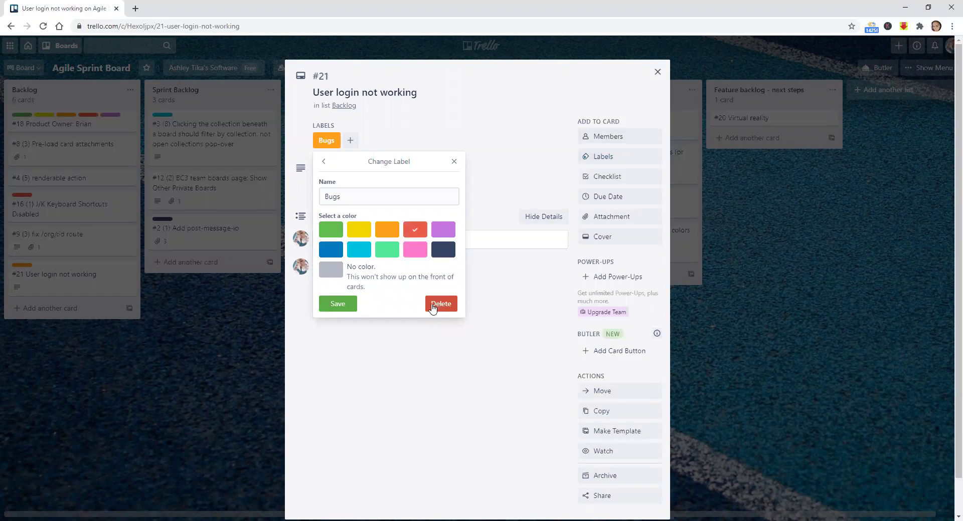
{"action": "left_click", "coordinate": [338, 303]}
{"action": "double_click", "coordinate": [479, 96]}
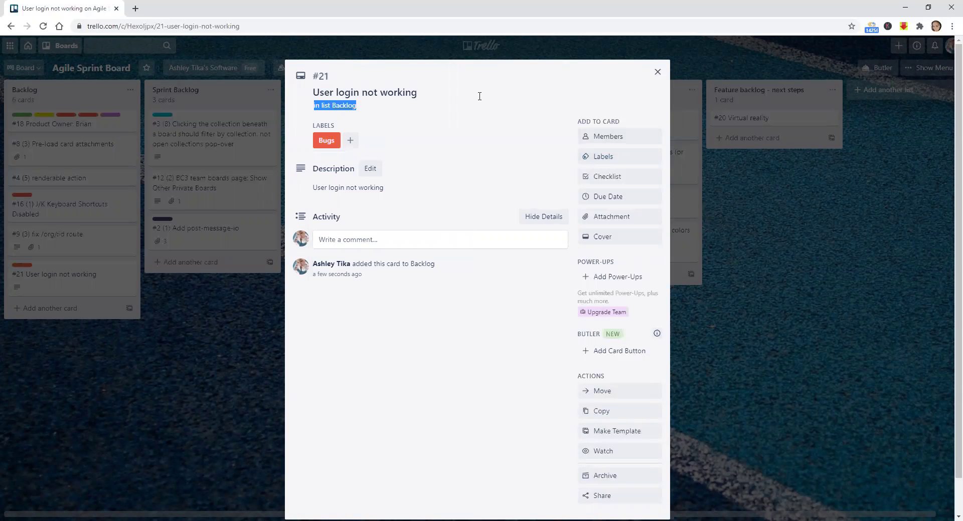
{"action": "left_click", "coordinate": [495, 122]}
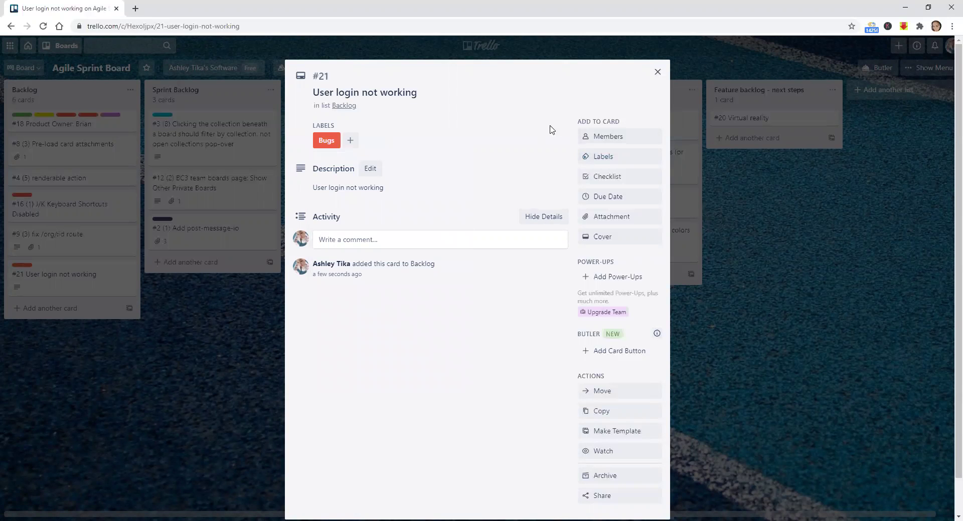
Assign the only board member to the card and add the Web label.
{"action": "left_click", "coordinate": [586, 138]}
{"action": "left_click", "coordinate": [602, 221]}
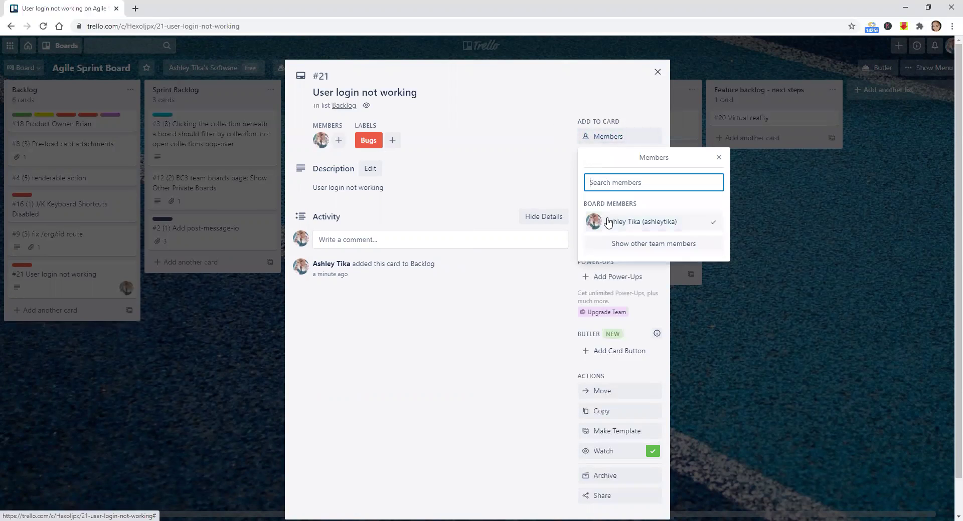
{"action": "left_click", "coordinate": [485, 181]}
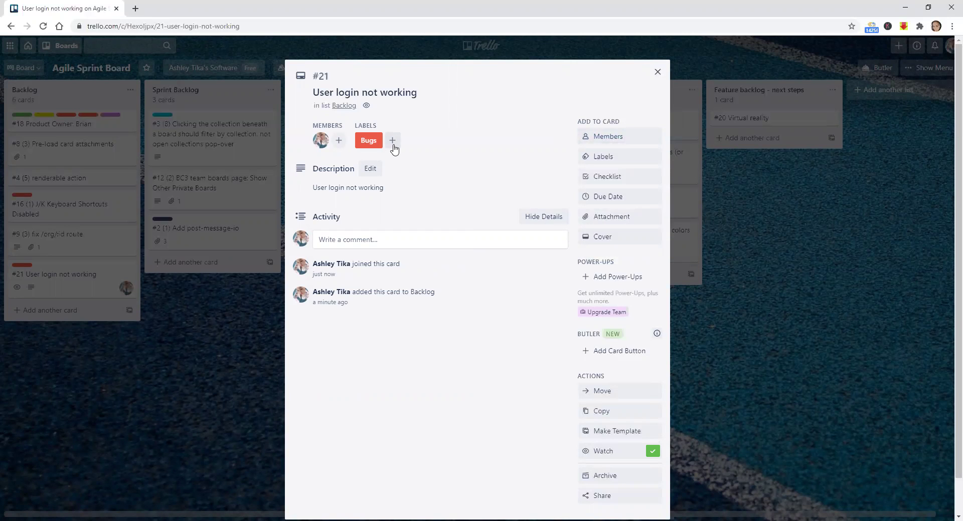
{"action": "left_click", "coordinate": [393, 142]}
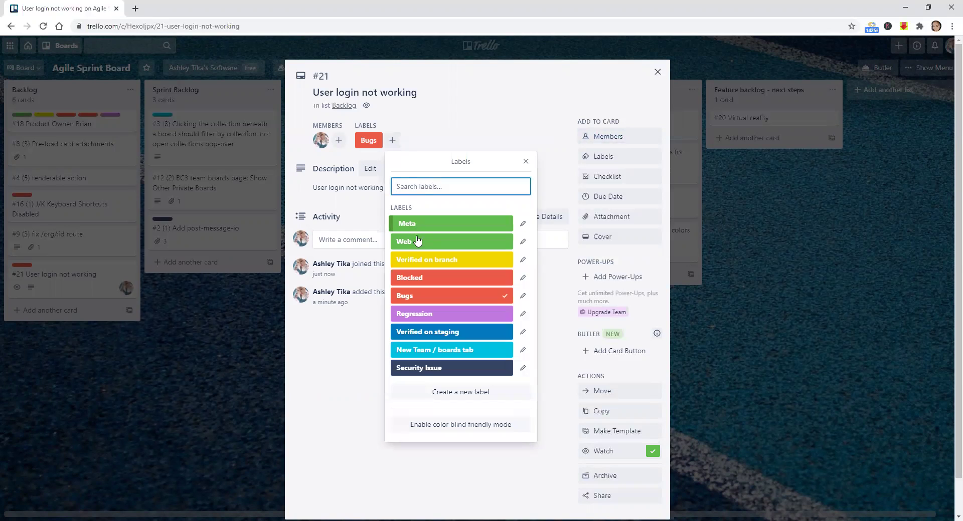
{"action": "left_click", "coordinate": [419, 243]}
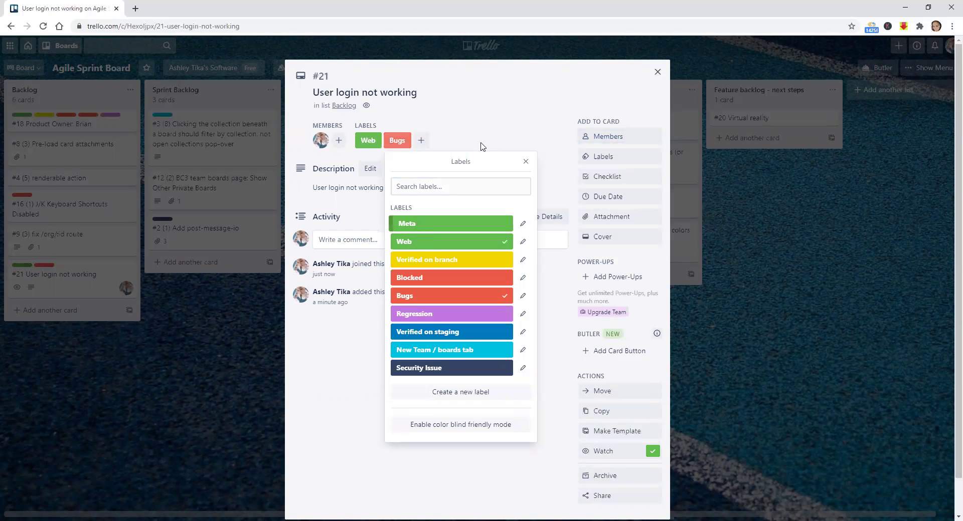
{"action": "left_click", "coordinate": [525, 163]}
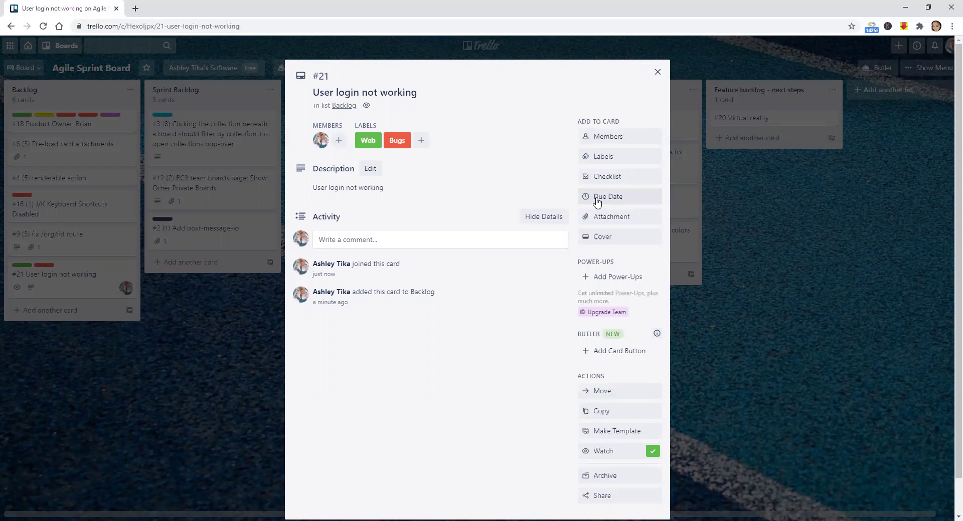
Set card #21's due date to Jan 21, mark it complete, and close the card.
{"action": "left_click", "coordinate": [597, 199]}
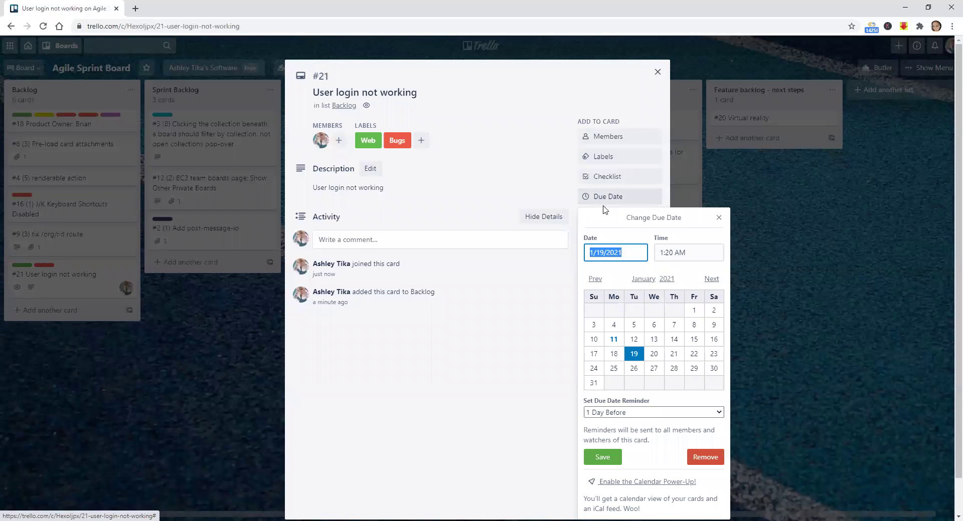
{"action": "left_click", "coordinate": [675, 354]}
{"action": "left_click", "coordinate": [614, 457]}
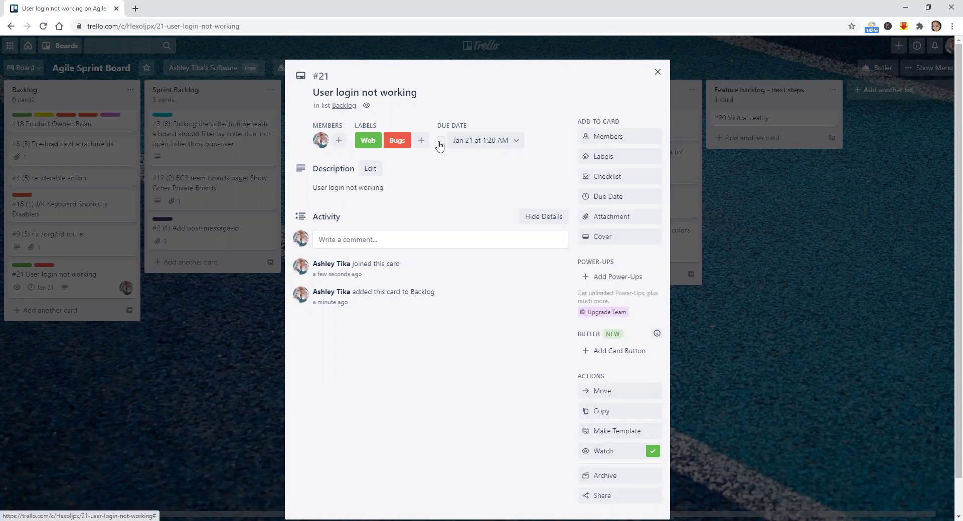
{"action": "left_click", "coordinate": [441, 141]}
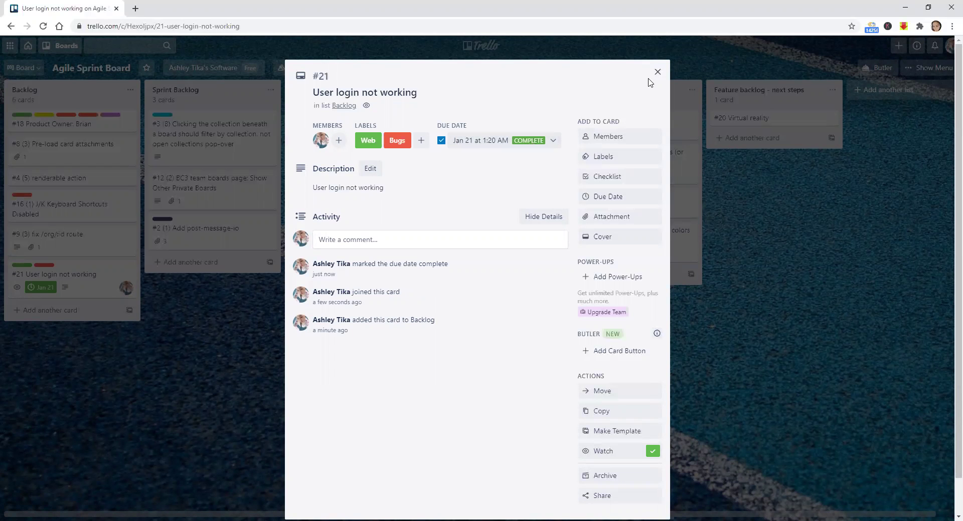
{"action": "left_click", "coordinate": [657, 72]}
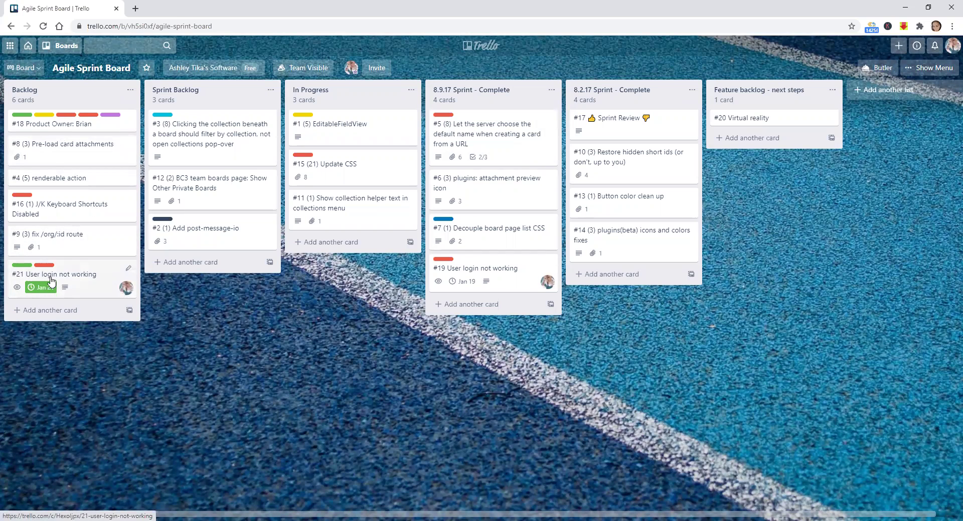
Drag card #21 from Backlog to Sprint Backlog, then into 8.9.17 Sprint - Complete.
{"action": "left_click_drag", "start_coordinate": [51, 280], "coordinate": [190, 264]}
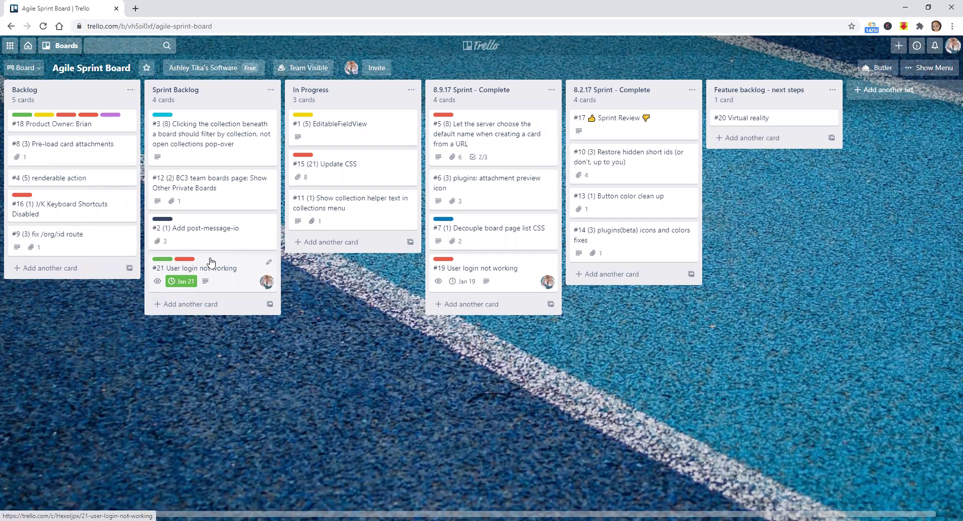
{"action": "left_click_drag", "start_coordinate": [211, 258], "coordinate": [458, 275]}
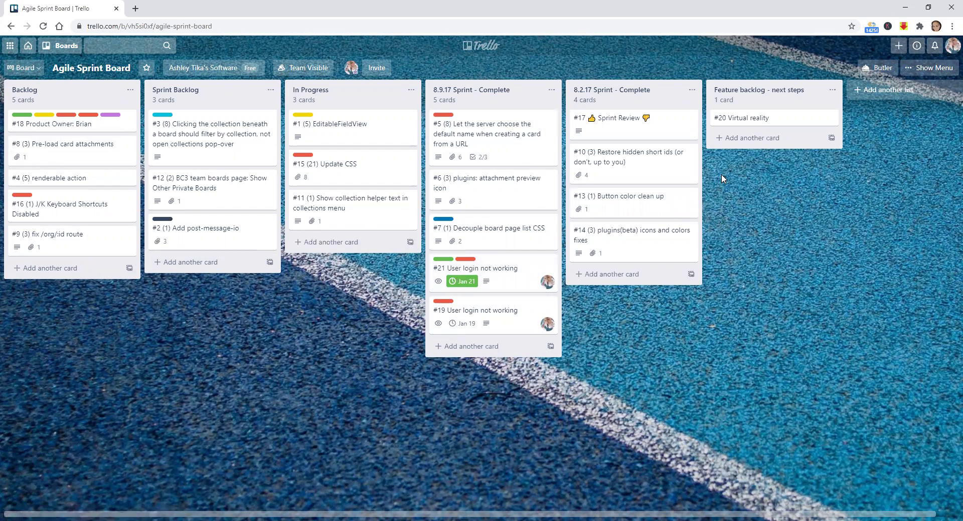
Create a Client request list containing an 'Embed google maps' card.
{"action": "left_click", "coordinate": [865, 91]}
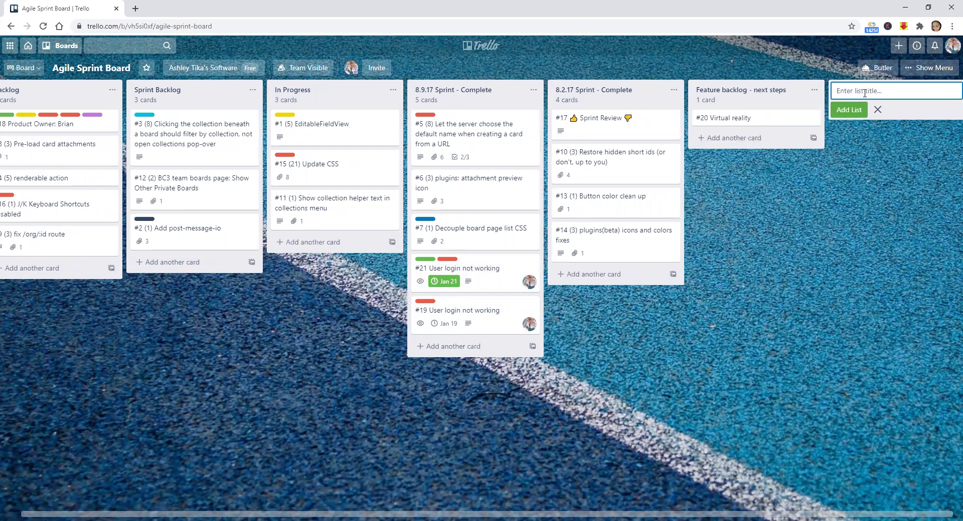
{"action": "type", "text": "Client request"}
{"action": "left_click", "coordinate": [852, 112]}
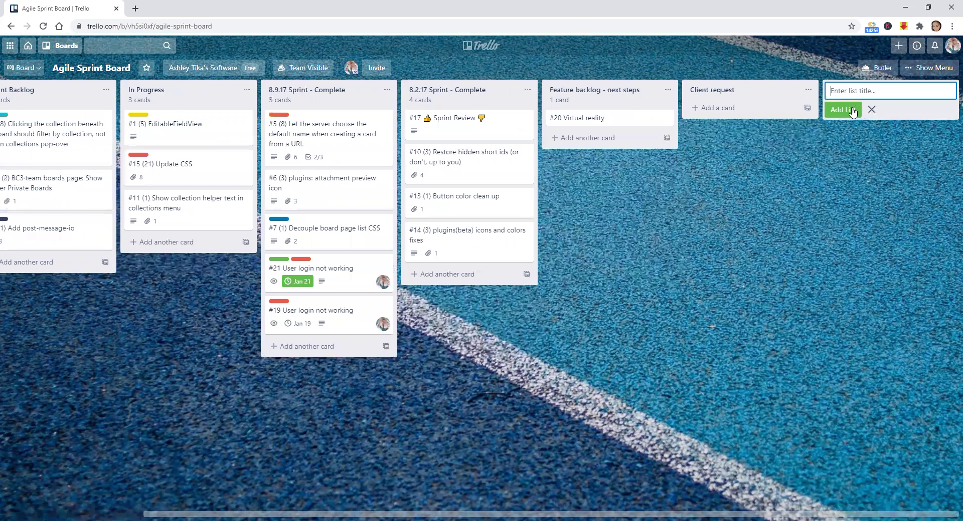
{"action": "left_click", "coordinate": [738, 107]}
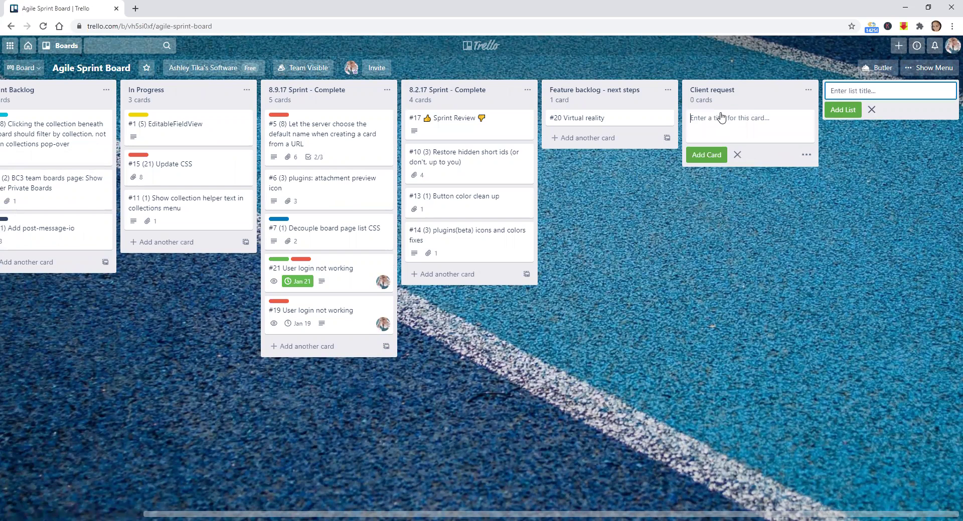
{"action": "type", "text": "Embed google maps"}
{"action": "left_click", "coordinate": [707, 155]}
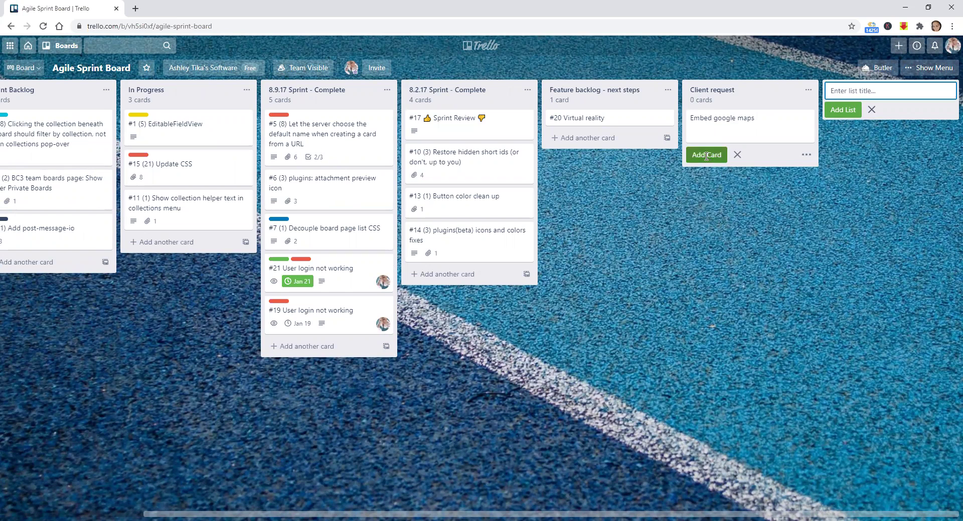
Give card #22 the saved description 'Client request adding google maps'.
{"action": "left_click", "coordinate": [713, 118]}
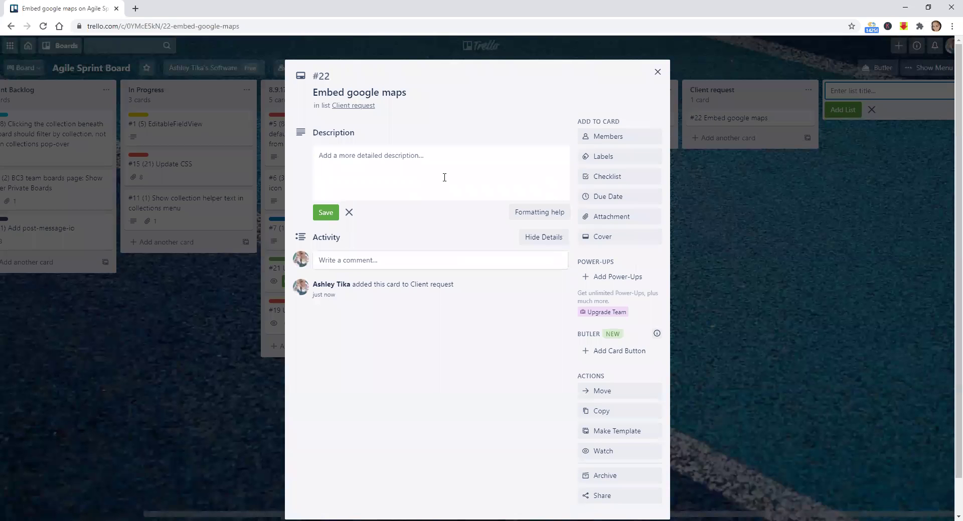
{"action": "type", "text": "Client "}
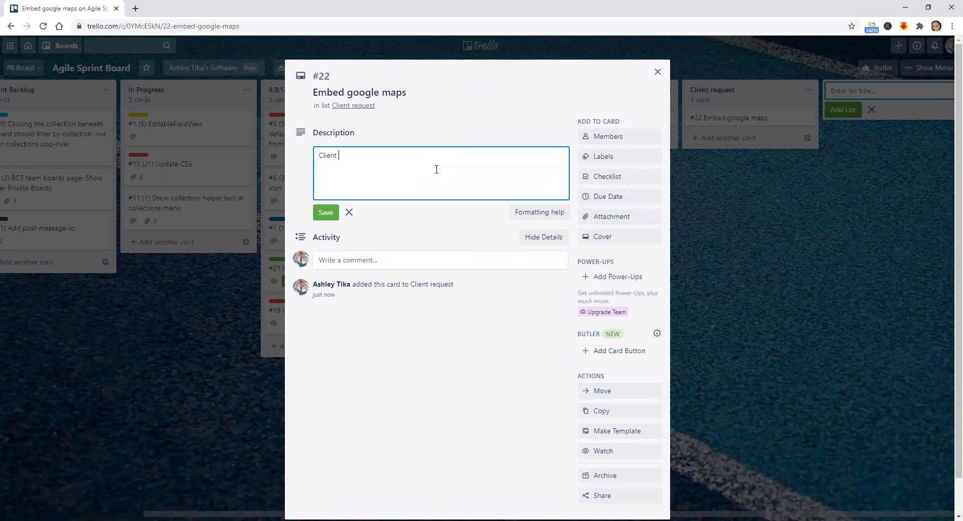
{"action": "type", "text": "request adding google maps"}
{"action": "left_click", "coordinate": [321, 213]}
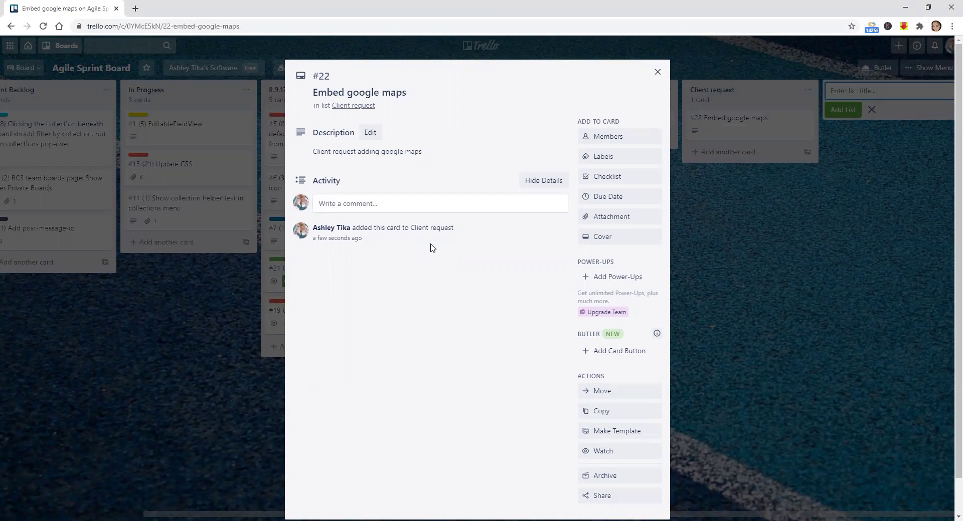
Move card #20 Virtual reality into Sprint Backlog, then check and dismiss the view and invite menus.
{"action": "left_click", "coordinate": [657, 72]}
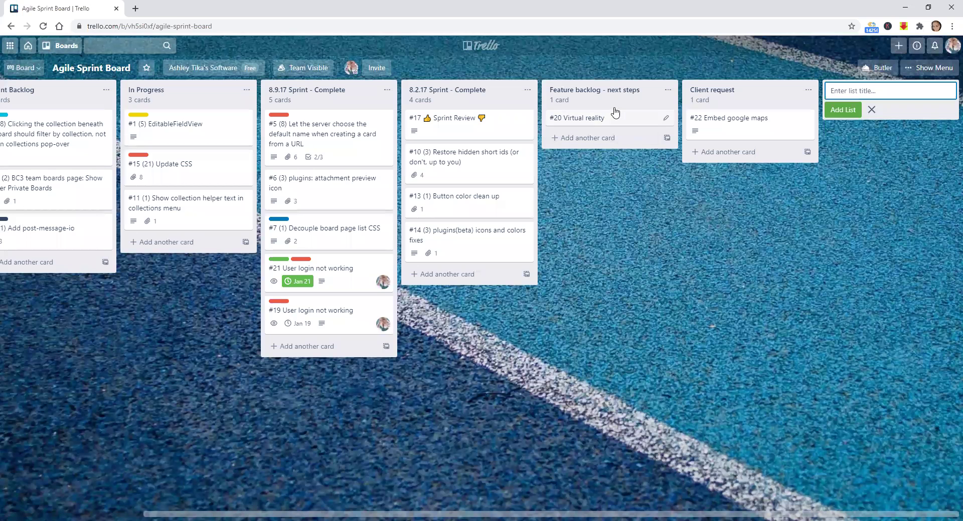
{"action": "left_click_drag", "start_coordinate": [592, 119], "coordinate": [197, 262]}
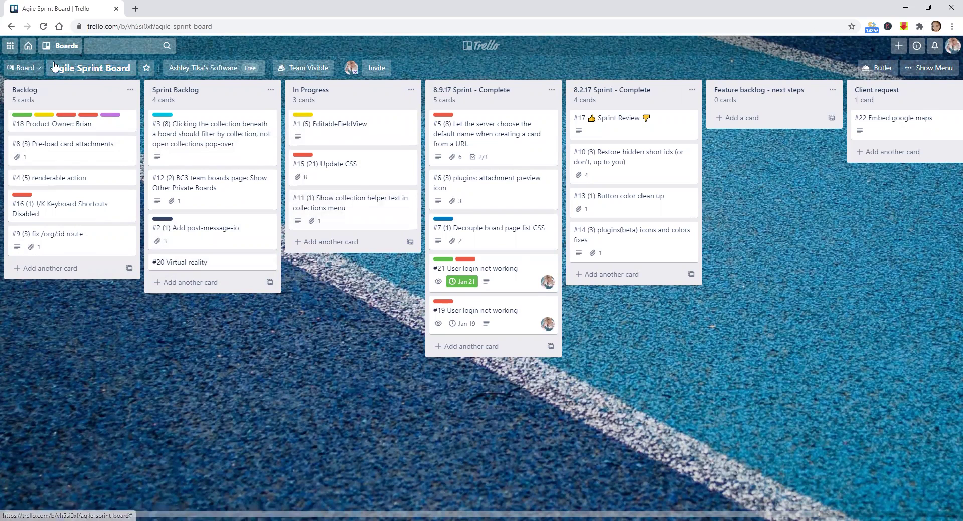
{"action": "left_click", "coordinate": [36, 70]}
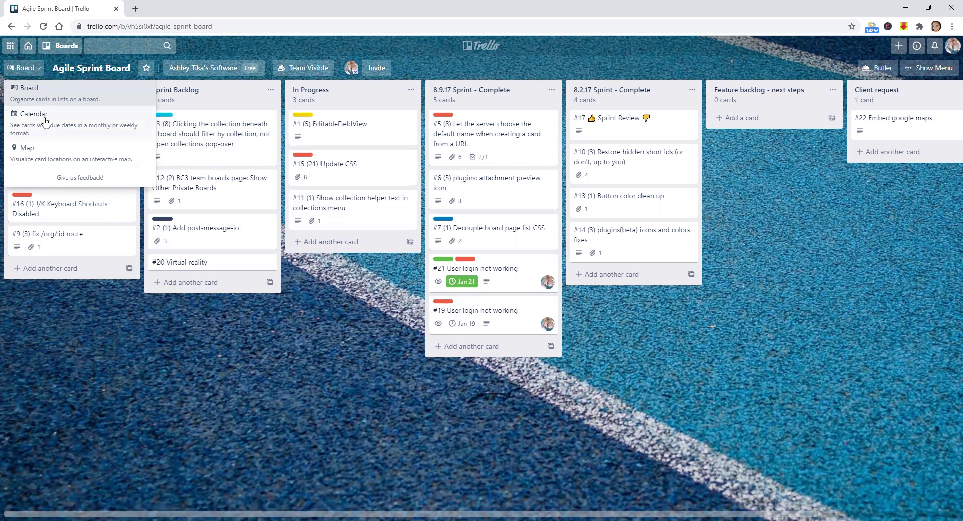
{"action": "left_click", "coordinate": [101, 297]}
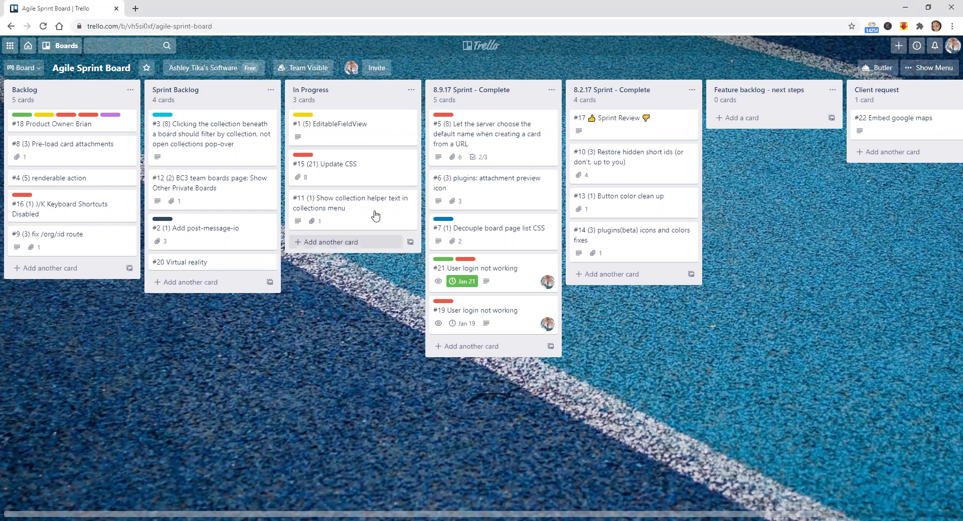
{"action": "left_click", "coordinate": [387, 69]}
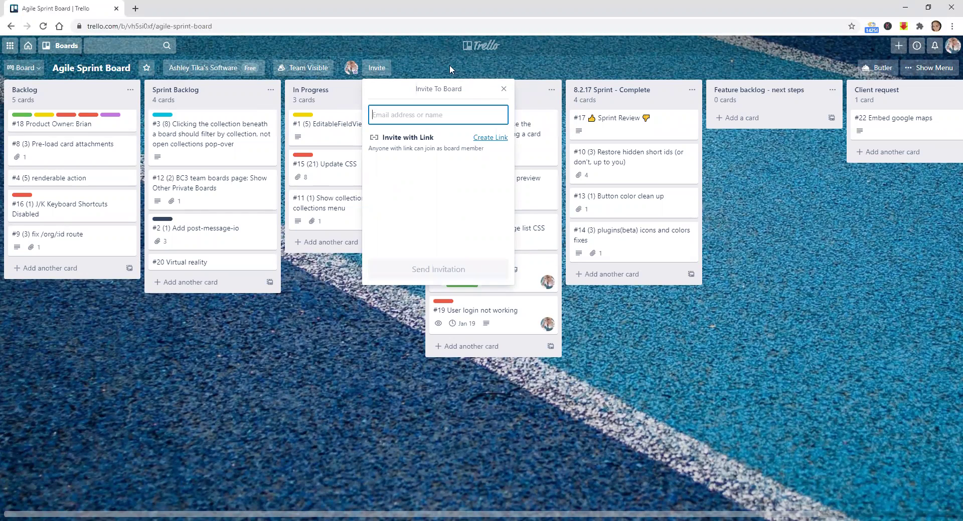
{"action": "left_click", "coordinate": [504, 89]}
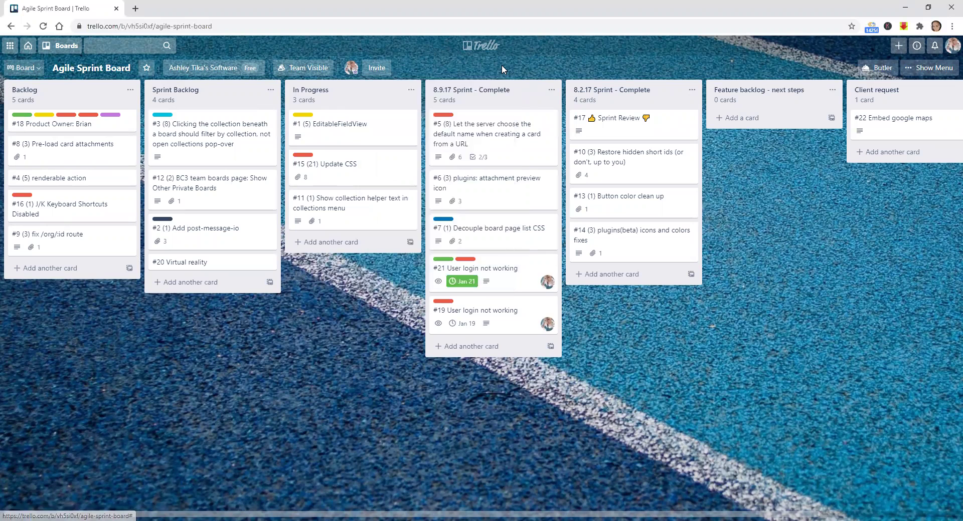